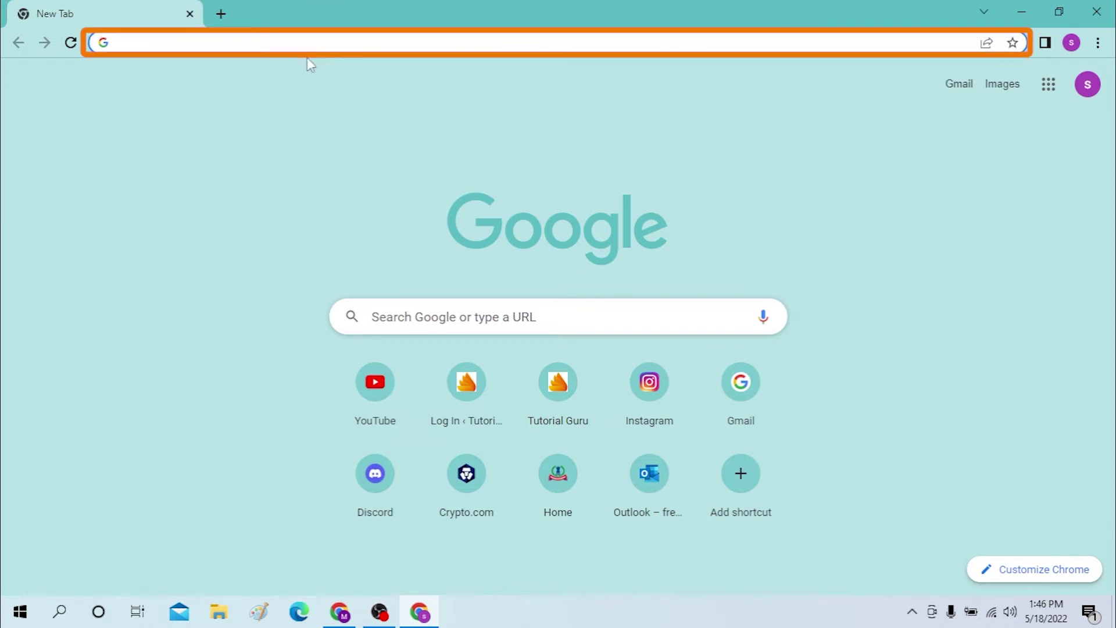
- Search Google for 'blooket' from the Chrome address bar
click(305, 43)
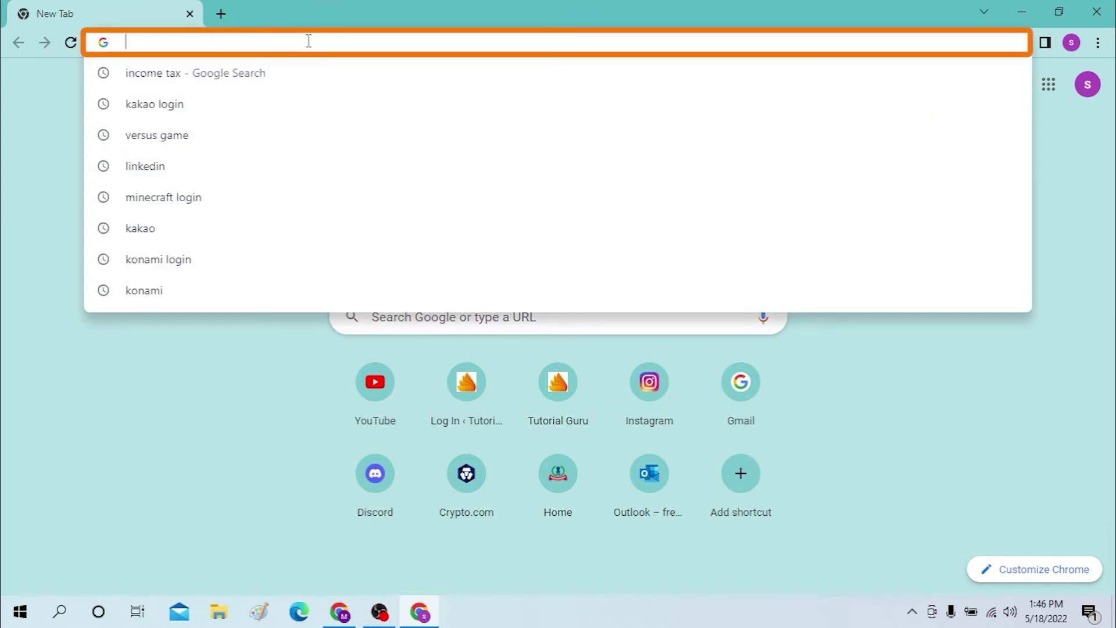
text(blooket)
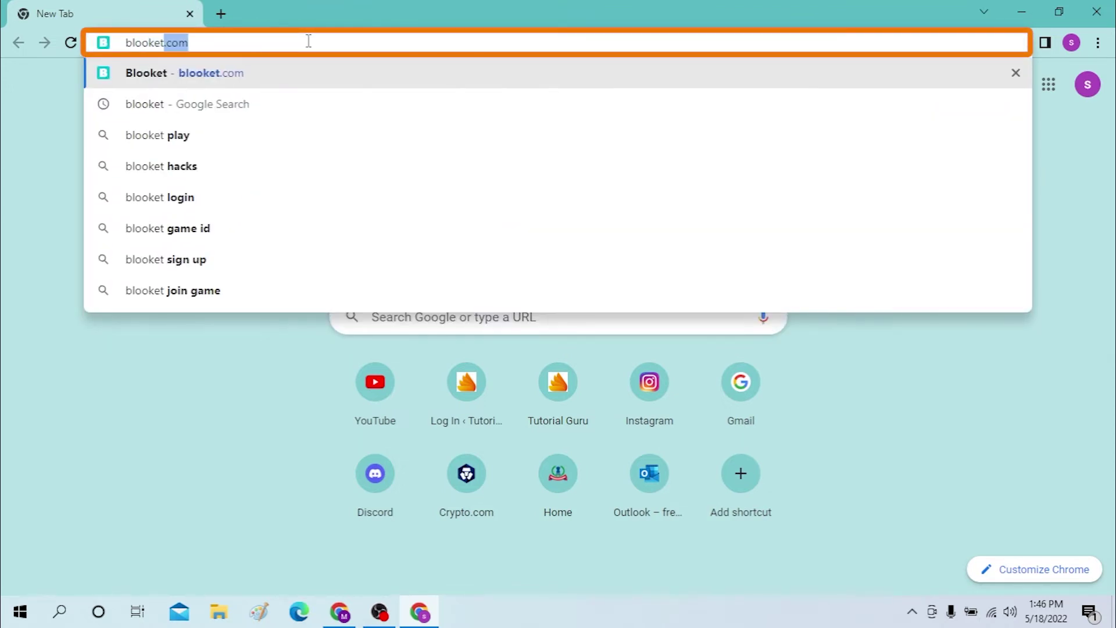
key(Return)
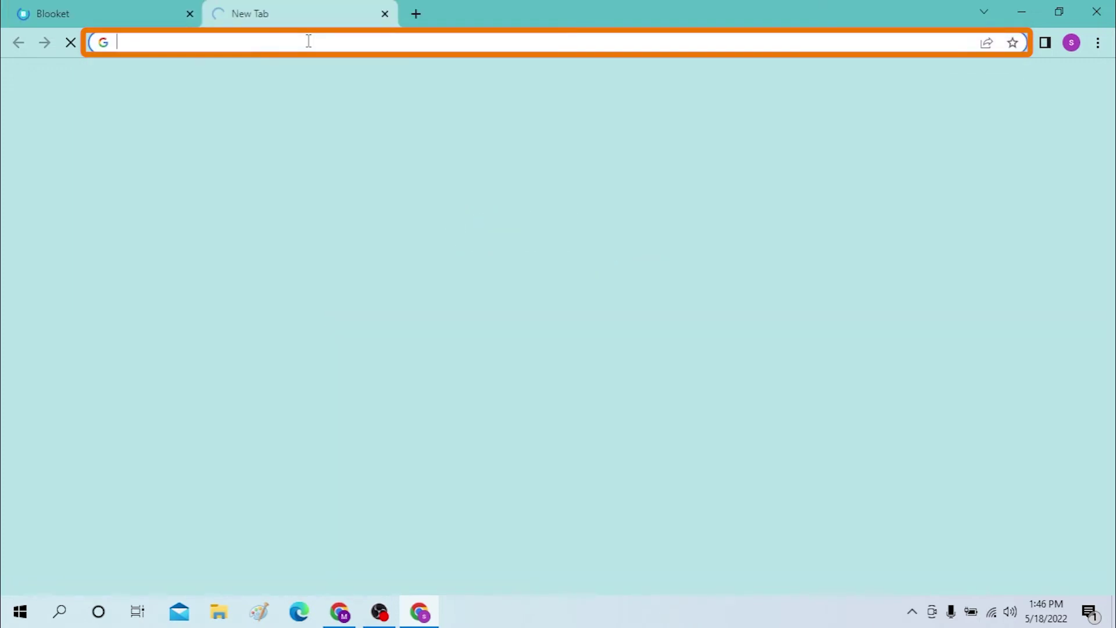
text(blooke)
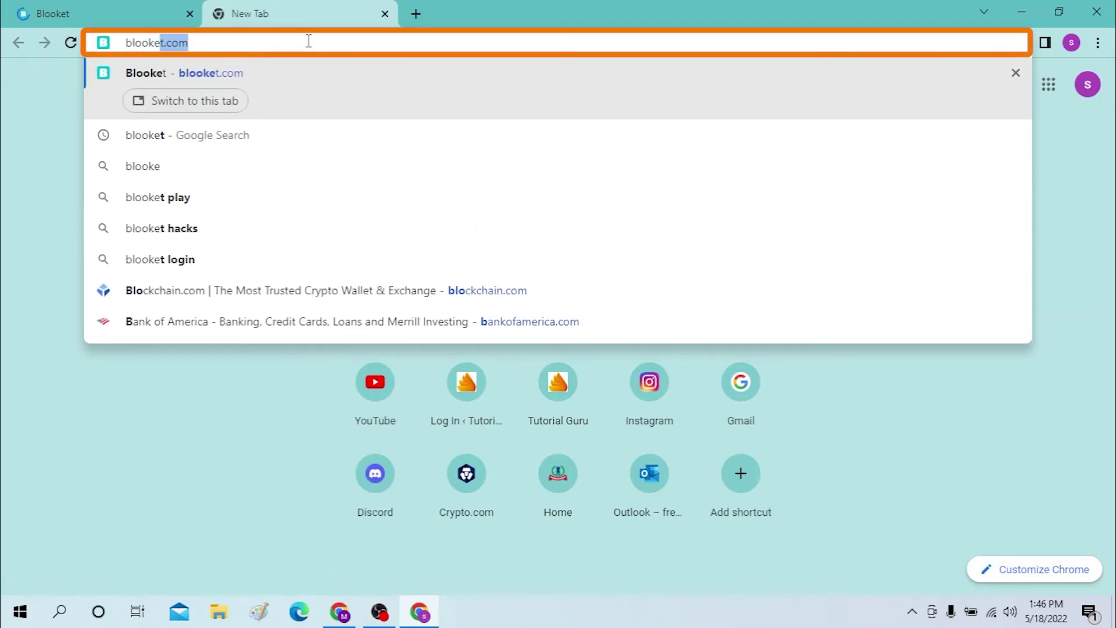
text(t)
key(Return)
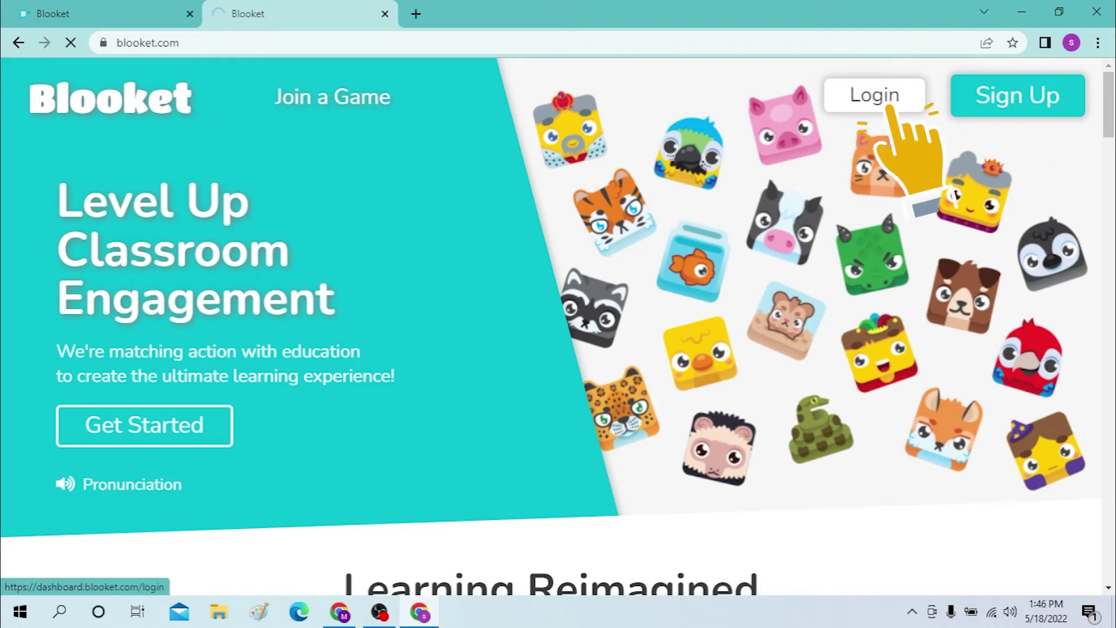
- Go to the Blooket login page from blooket.com
click(874, 96)
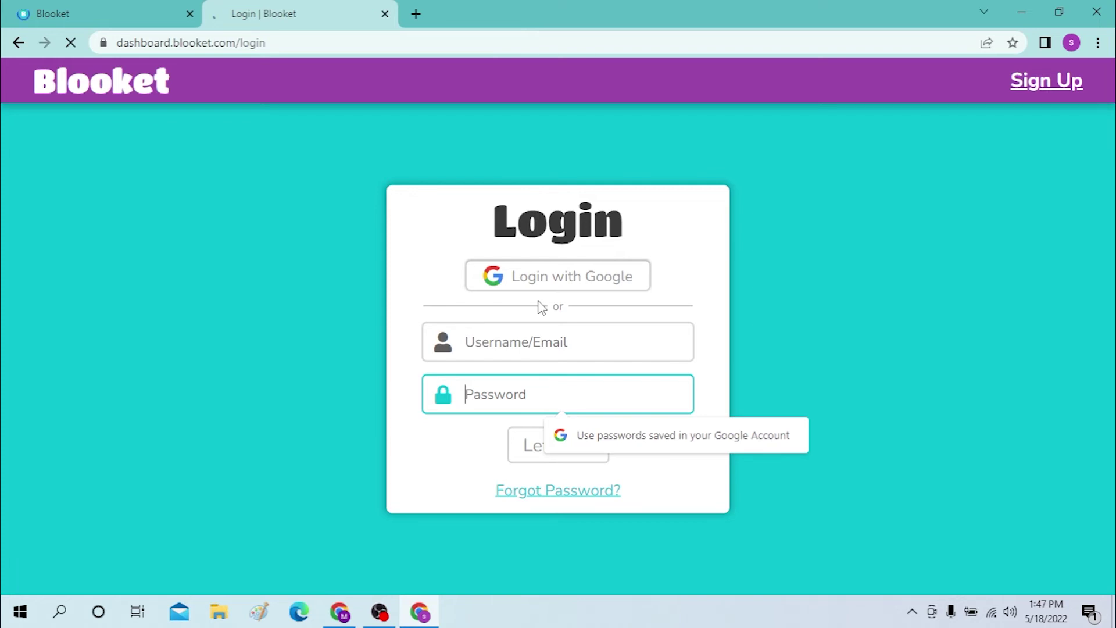
- Dismiss the saved-password suggestion covering the Blooket login form
click(412, 401)
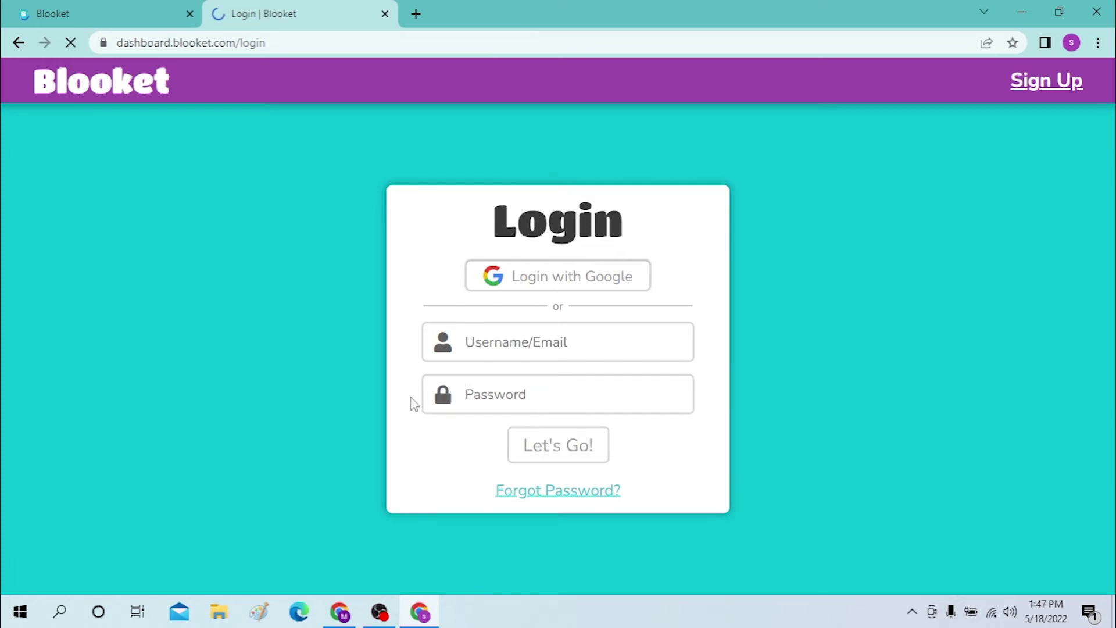